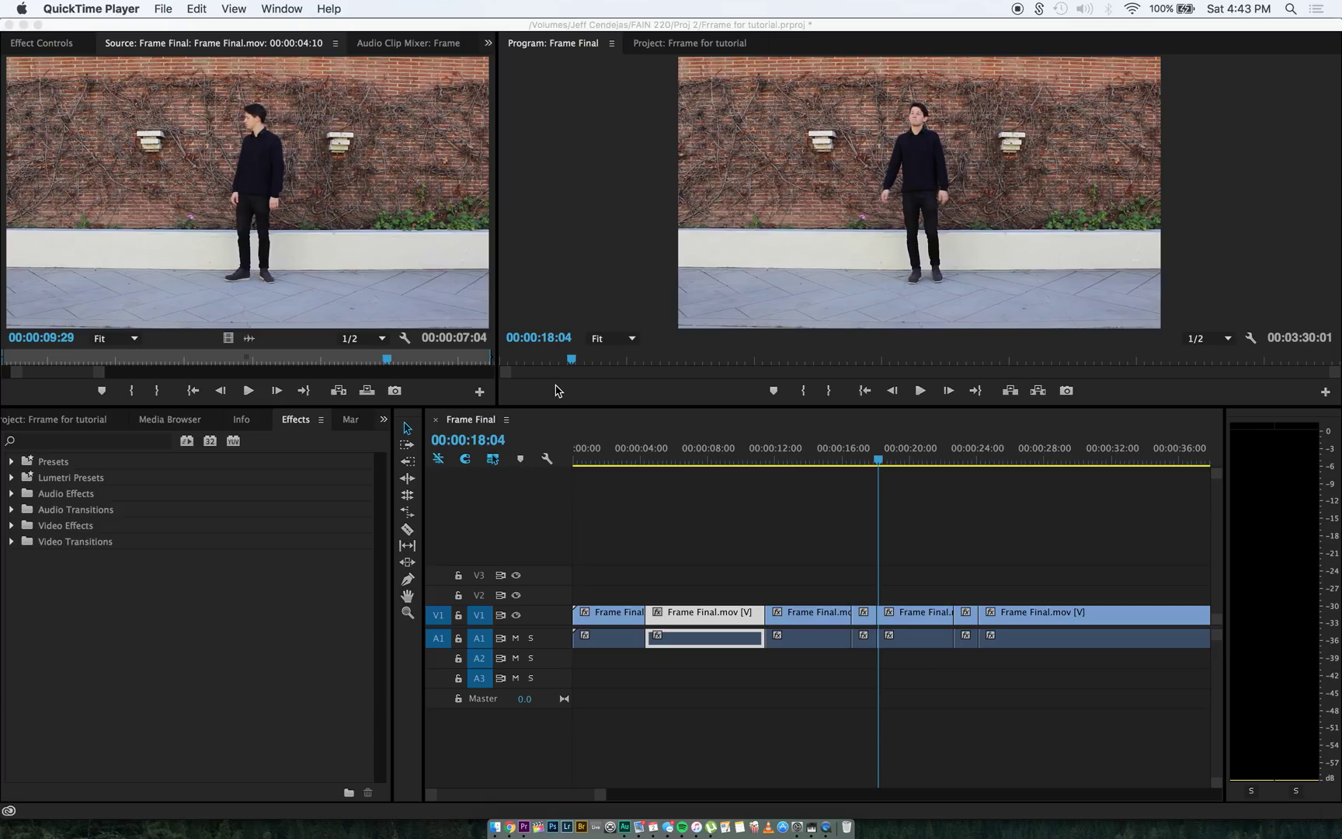
# - Scrub to 00:00:21:24 in Frame Final and select the A1 audio clip there
pyautogui.moveTo(957, 455); pyautogui.dragTo(940, 455)
pyautogui.click(908, 645)
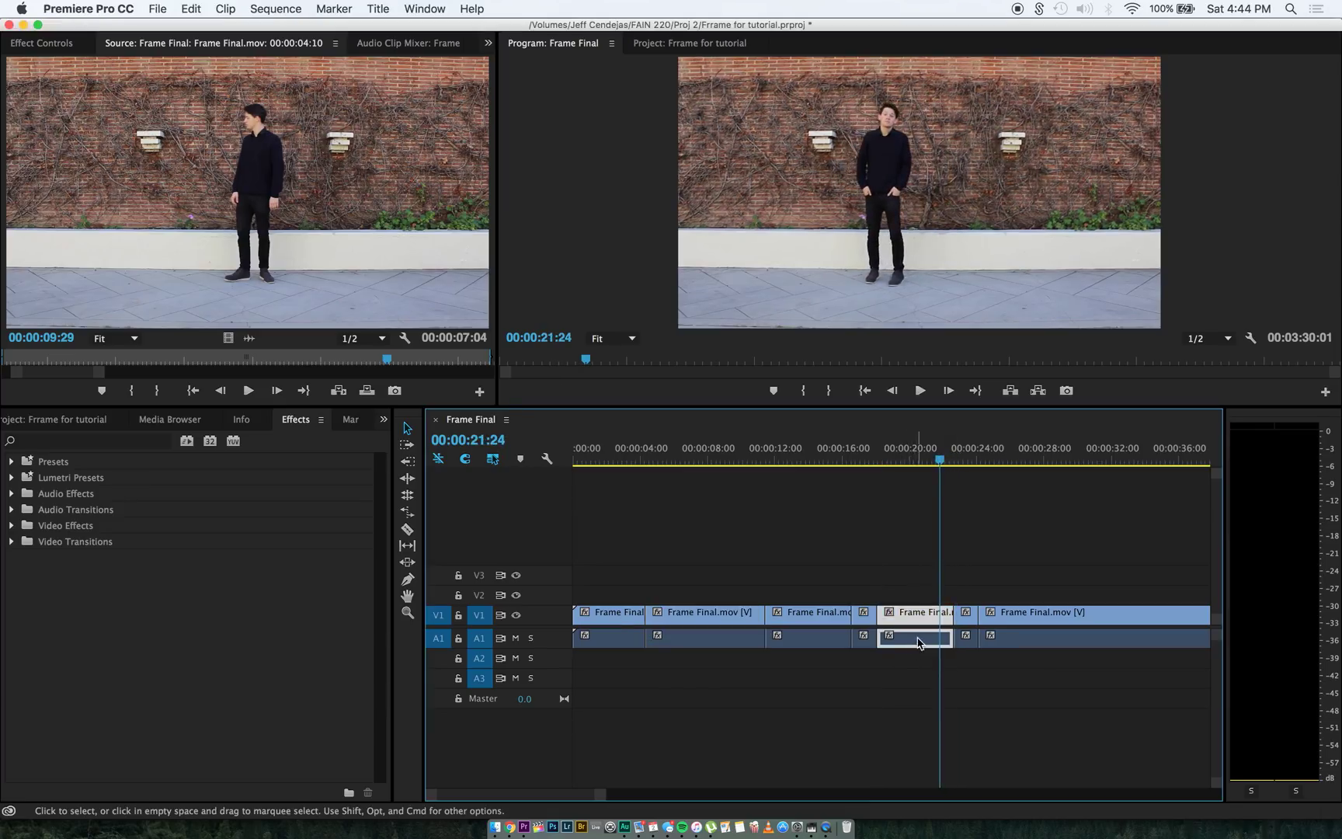
# - Send the A1 clip to Audition with Edit Clip In Adobe Audition, opening Frame Final Audio Extracted_2.wav
pyautogui.rightClick(919, 643)
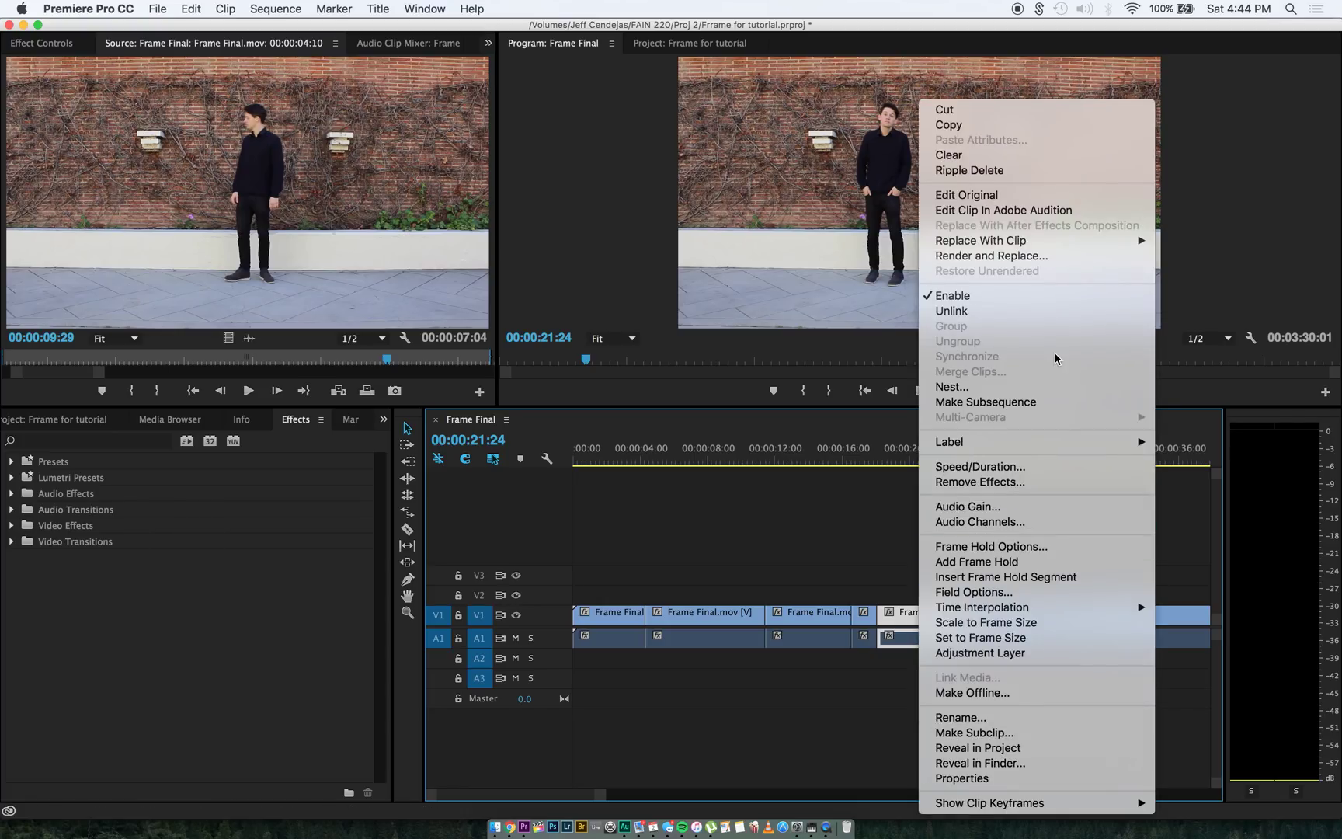
pyautogui.click(1060, 210)
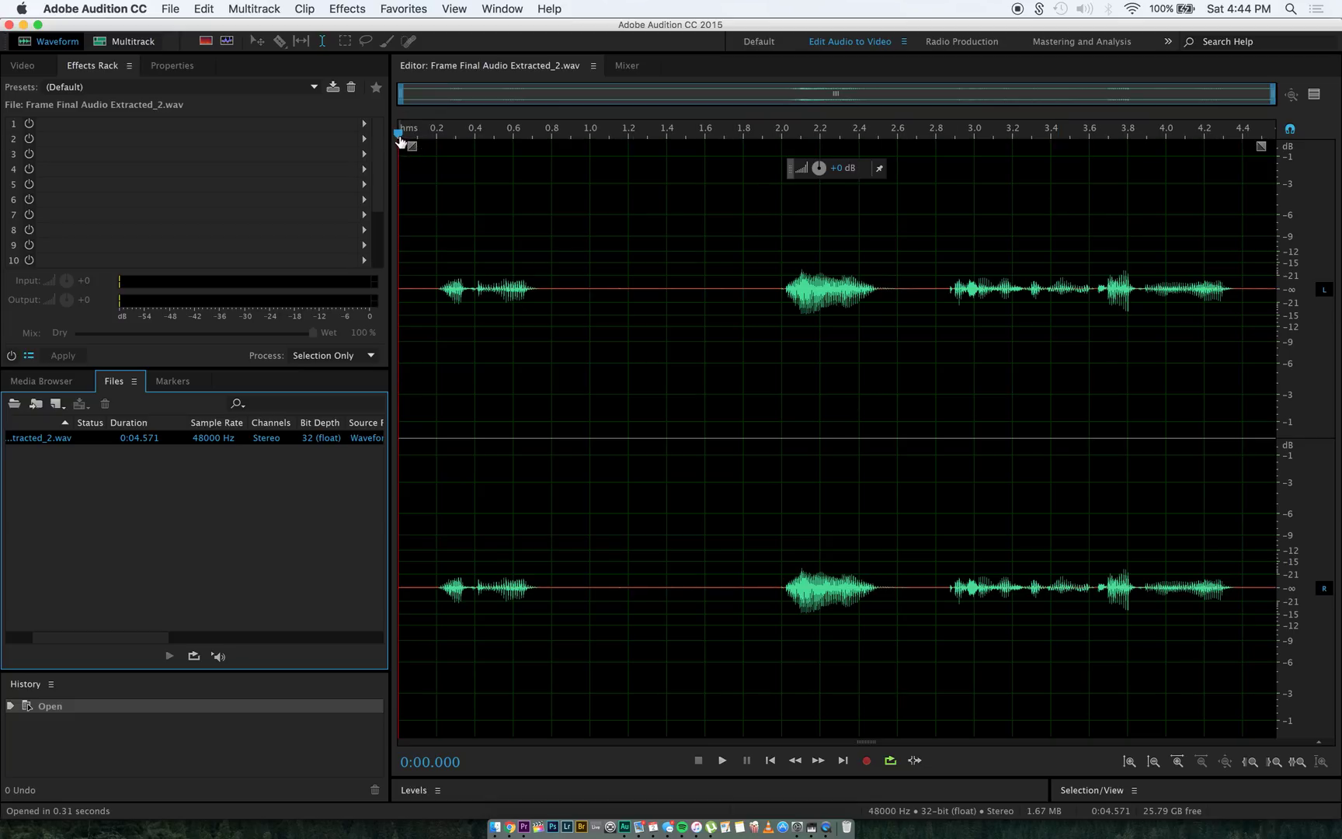
pyautogui.click(400, 140)
pyautogui.press('space')
pyautogui.press('space')
pyautogui.click(603, 317)
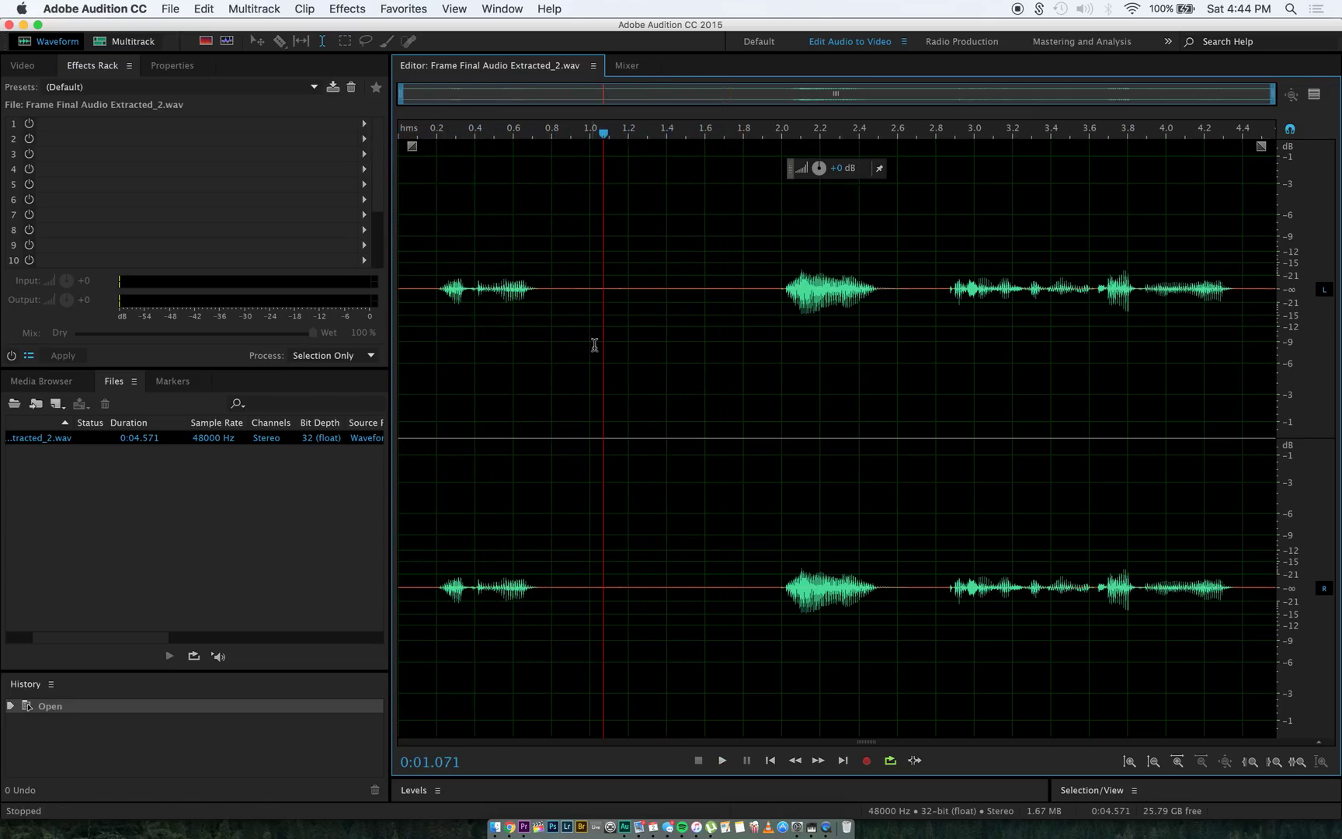
pyautogui.moveTo(590, 345); pyautogui.dragTo(170, 354)
pyautogui.press('Delete')
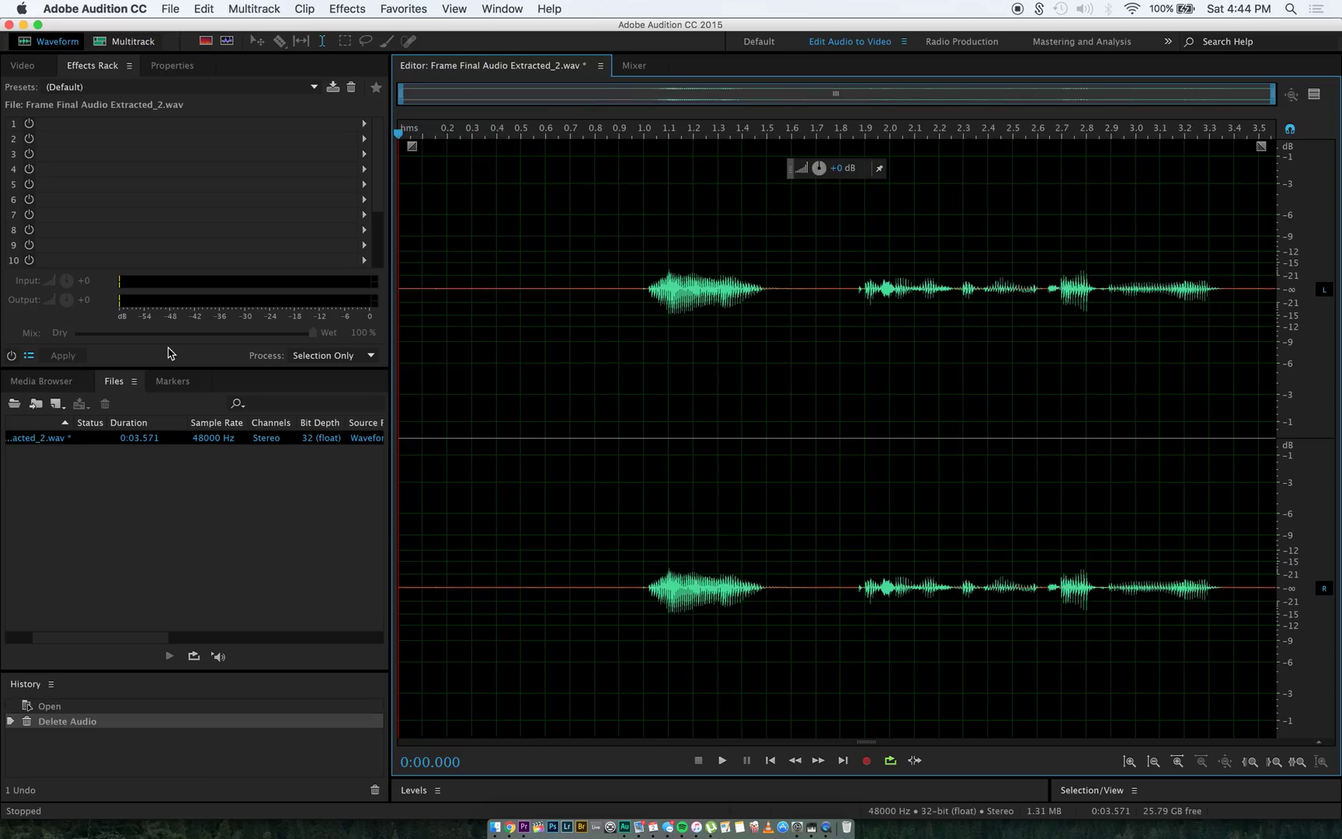
pyautogui.press('cmd+z')
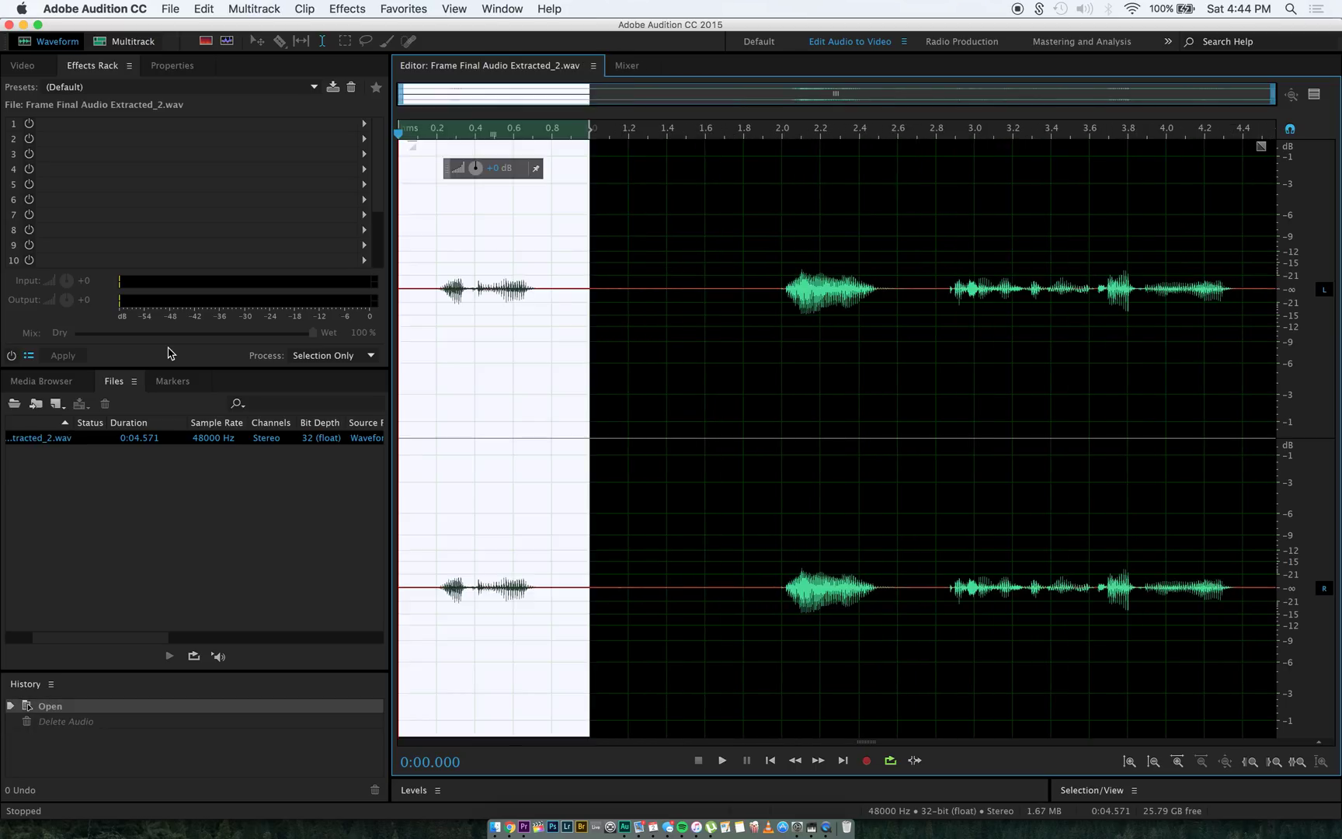
pyautogui.click(640, 282)
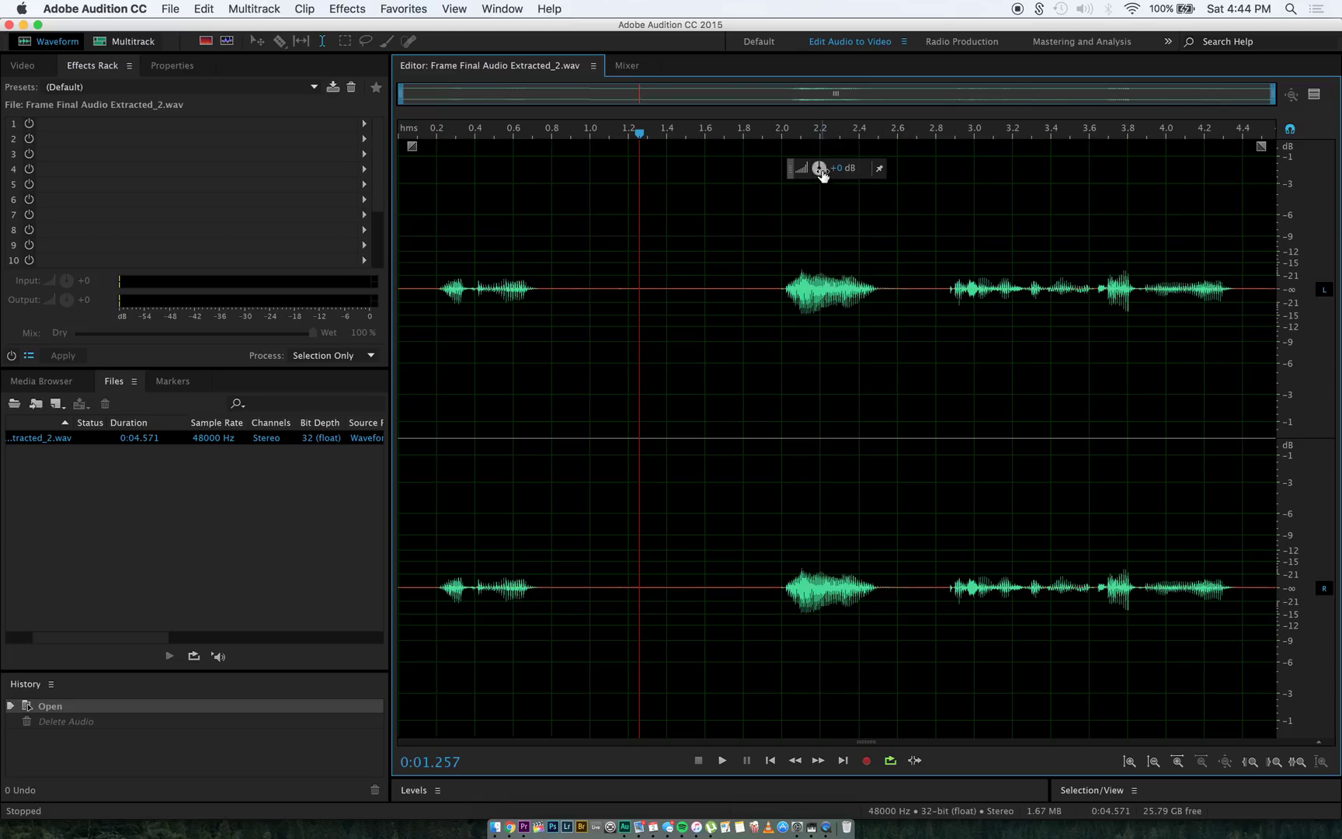
pyautogui.moveTo(820, 168); pyautogui.dragTo(847, 163)
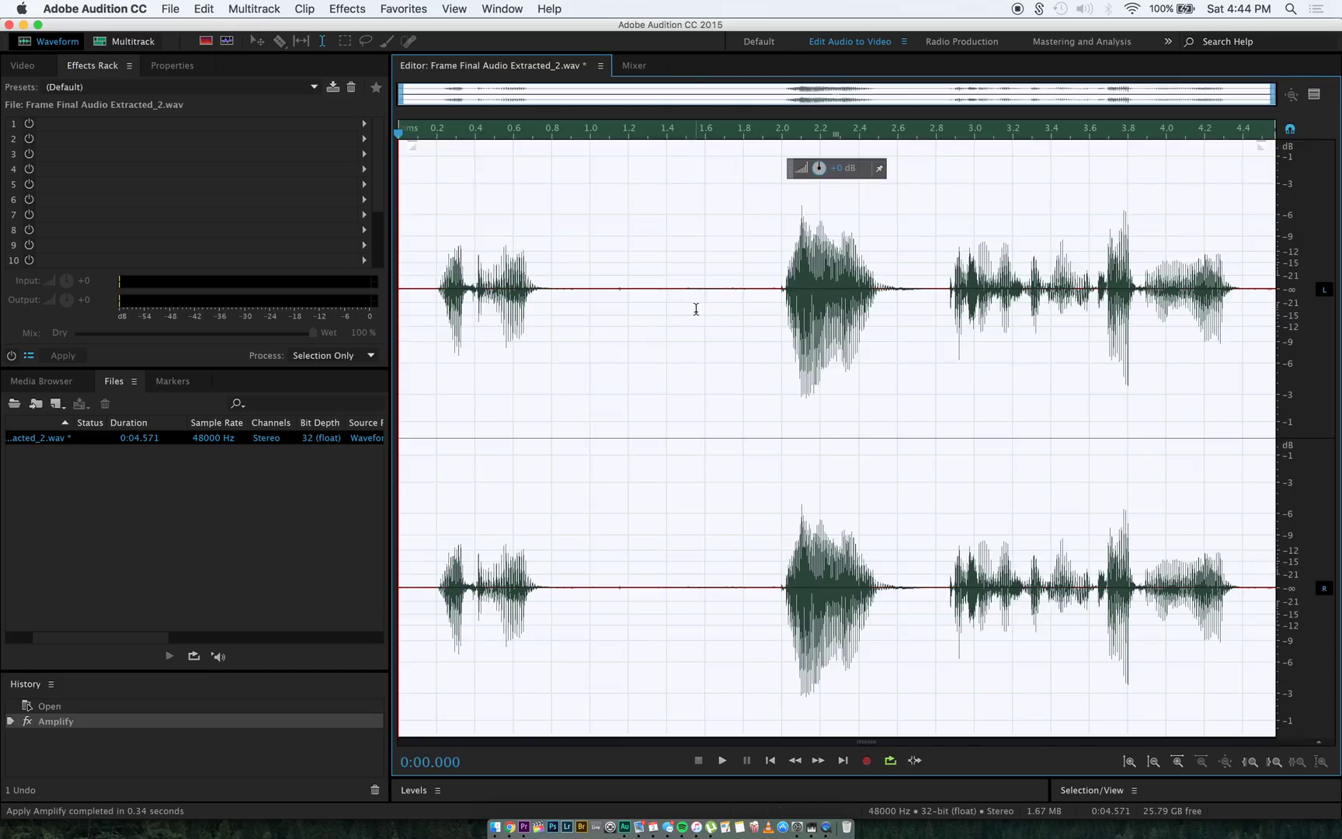
pyautogui.click(696, 309)
pyautogui.press('super+z')
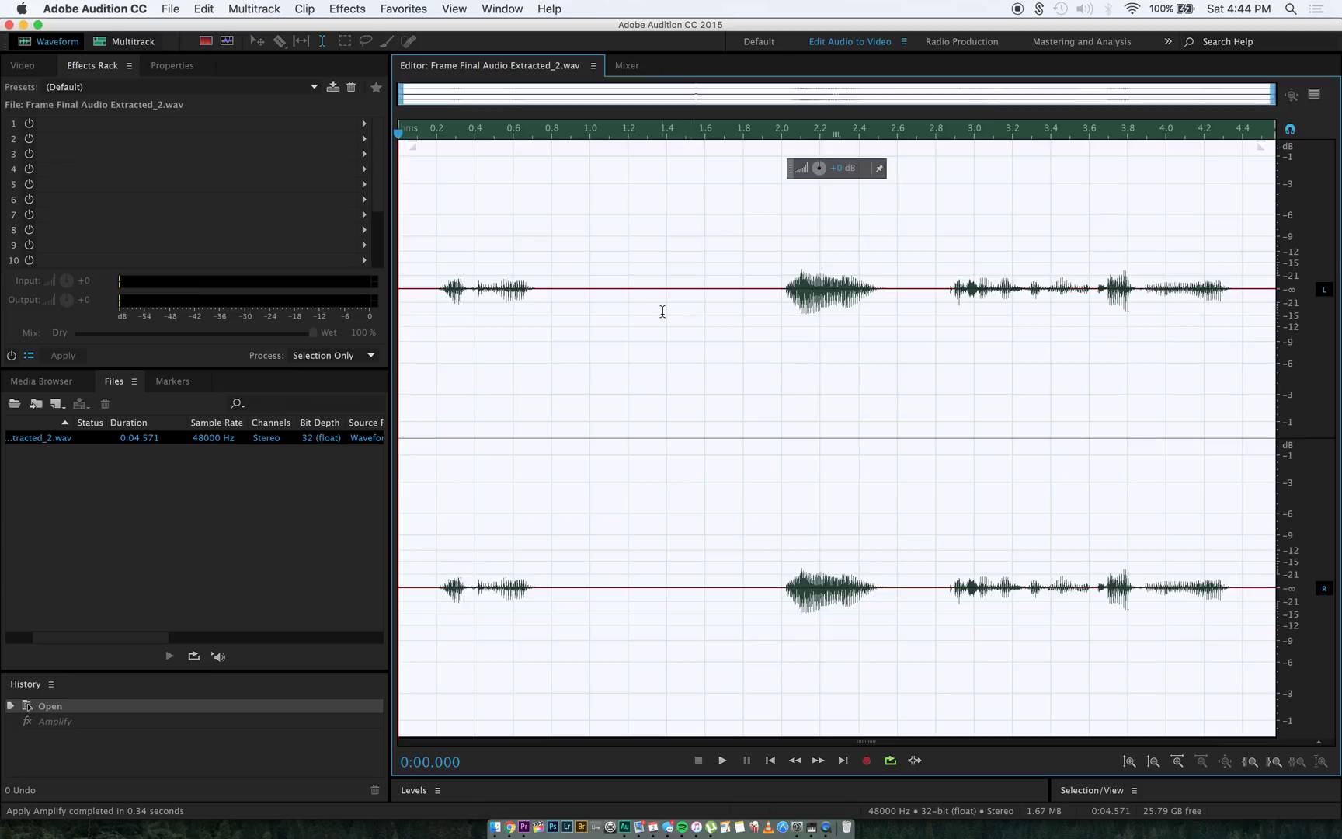
pyautogui.click(666, 311)
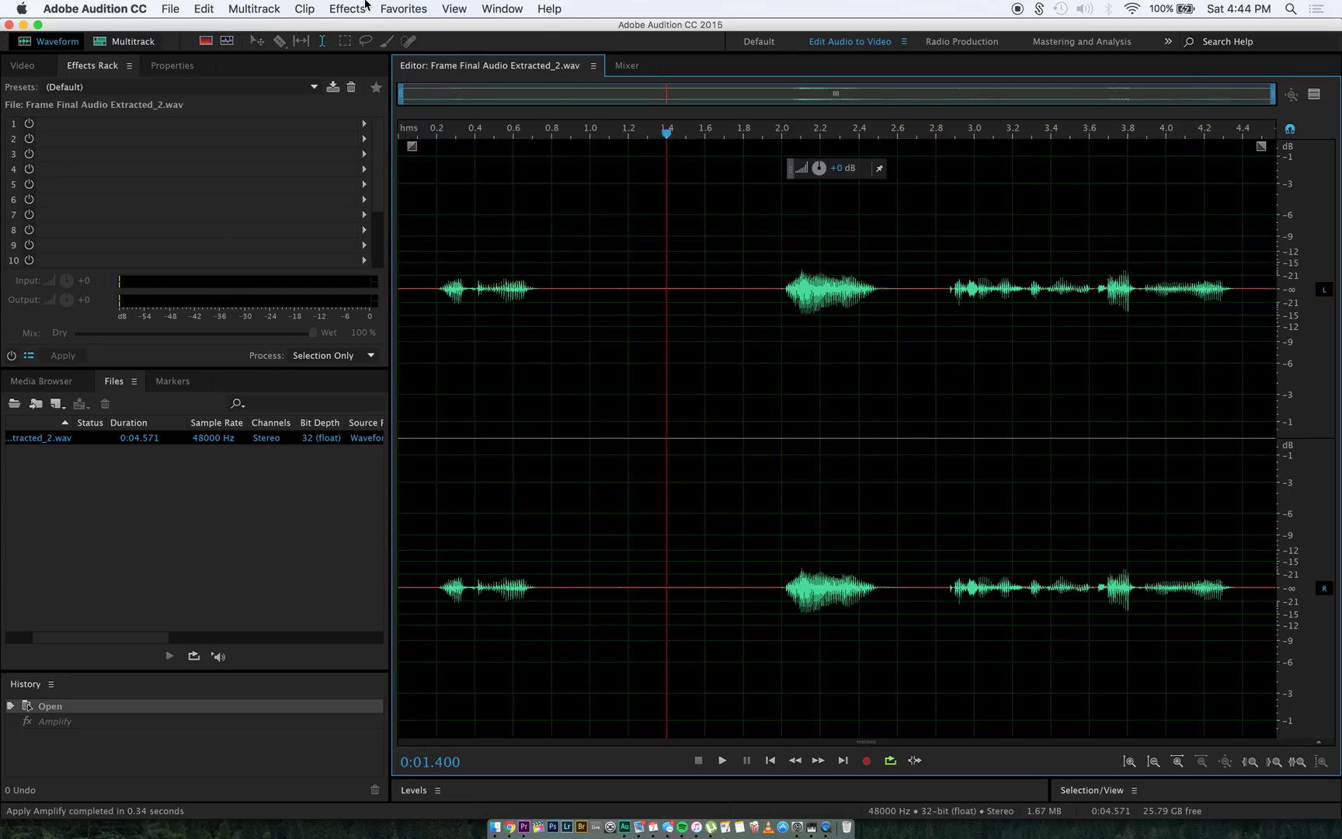
# - Open Effects > Filter and EQ > Graphic Equalizer (10 Bands) for the extracted file
pyautogui.click(365, 7)
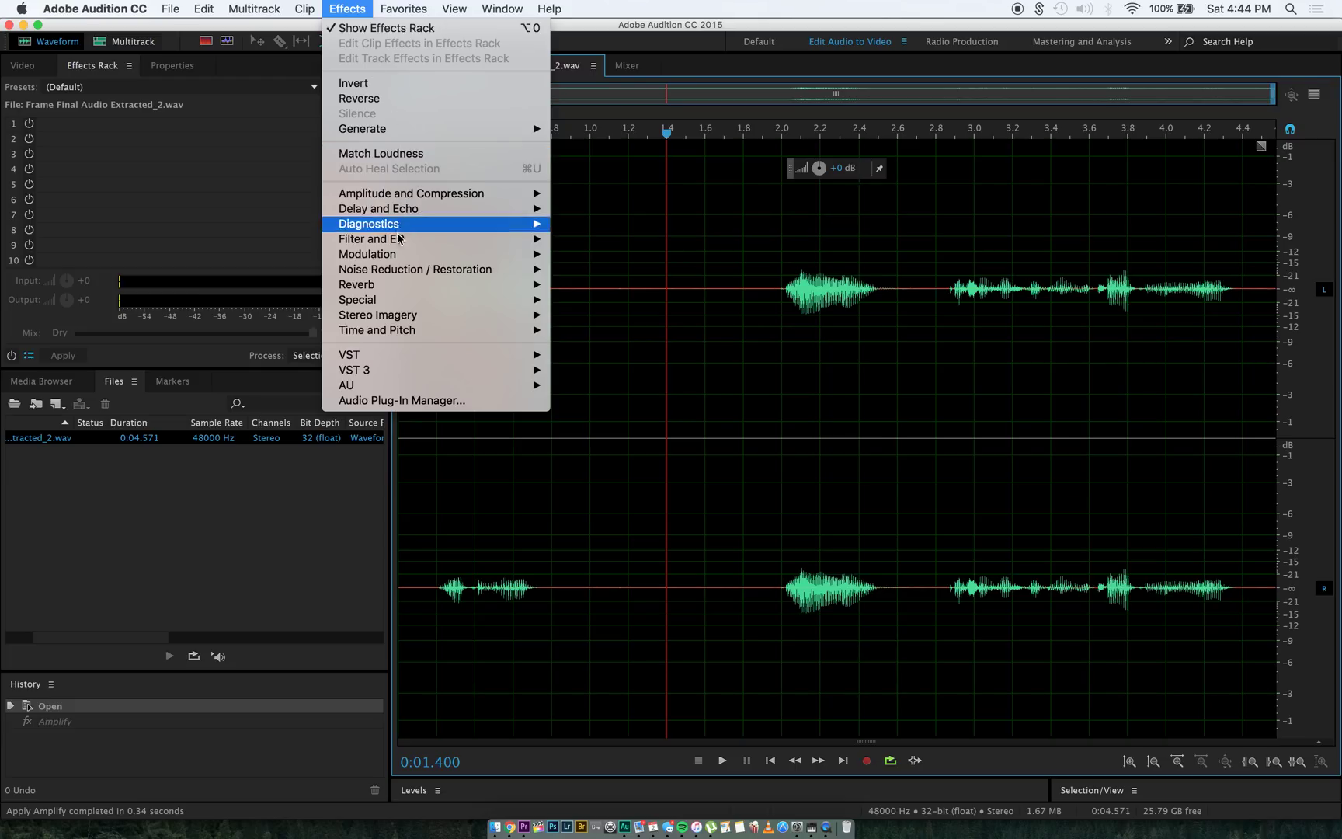
pyautogui.moveTo(409, 199)
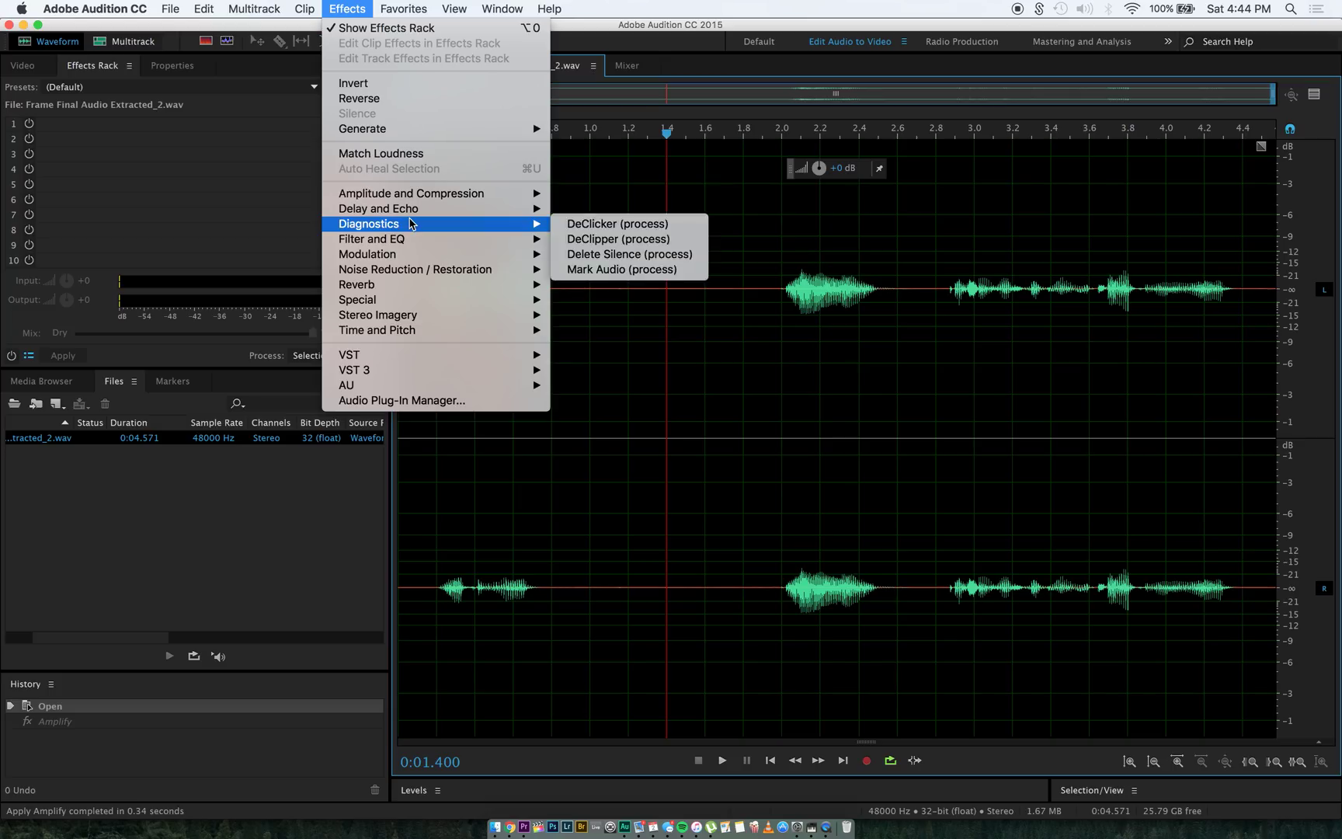
pyautogui.moveTo(411, 239)
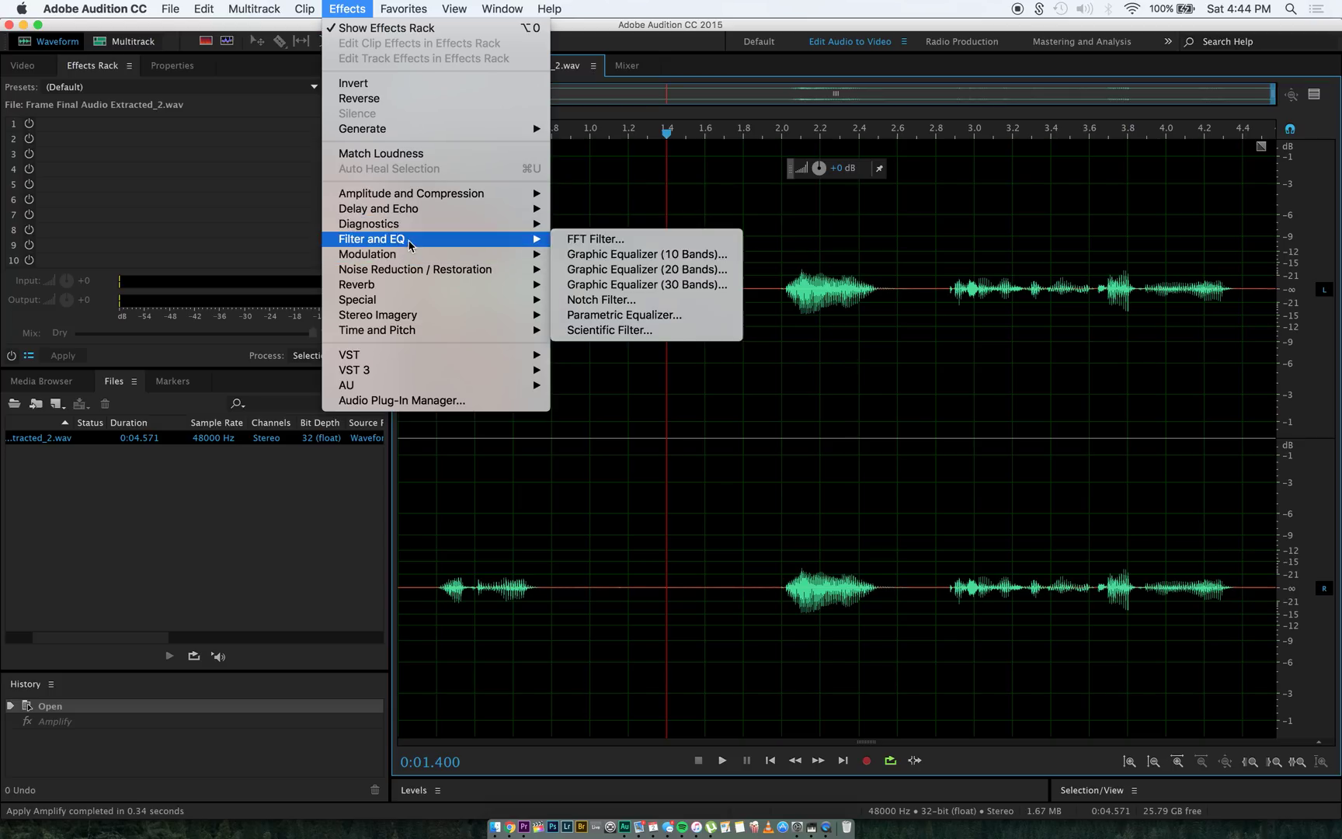
pyautogui.click(618, 254)
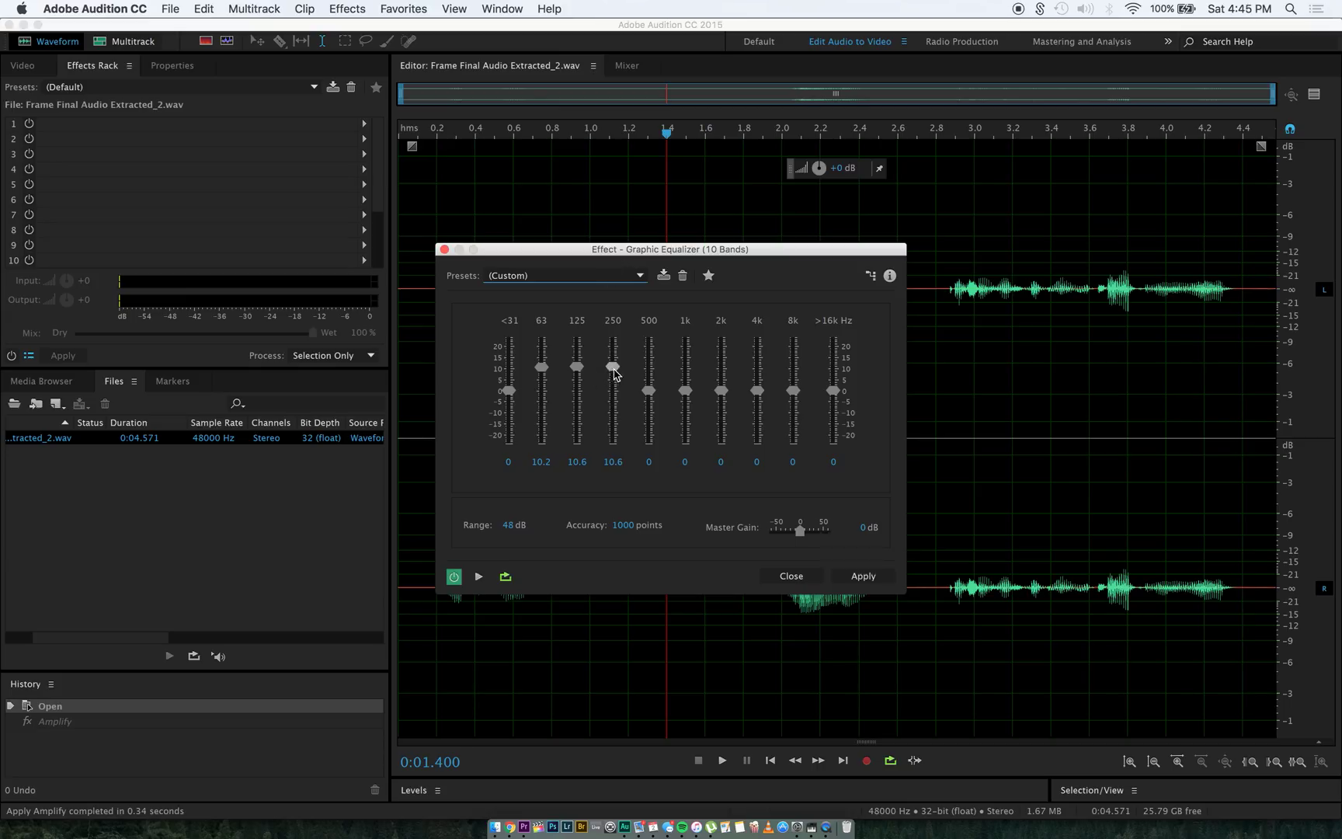
# - Set the 250, 125 and 63 Hz bands to 0 dB, leaving the preset on Custom
pyautogui.click(612, 465)
pyautogui.write('0')
pyautogui.click(576, 463)
pyautogui.write('0')
pyautogui.click(541, 462)
pyautogui.write('0')
pyautogui.press('Return')
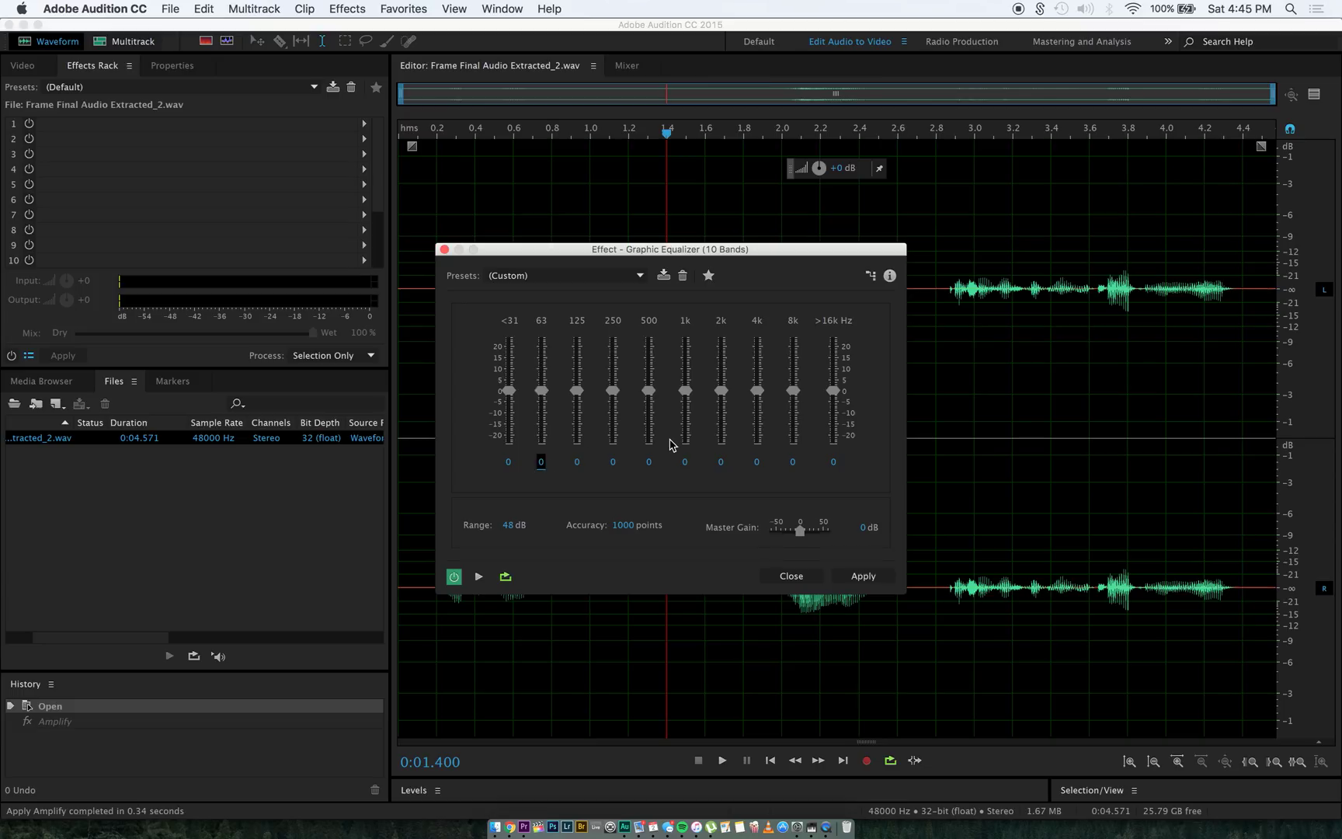
pyautogui.click(582, 277)
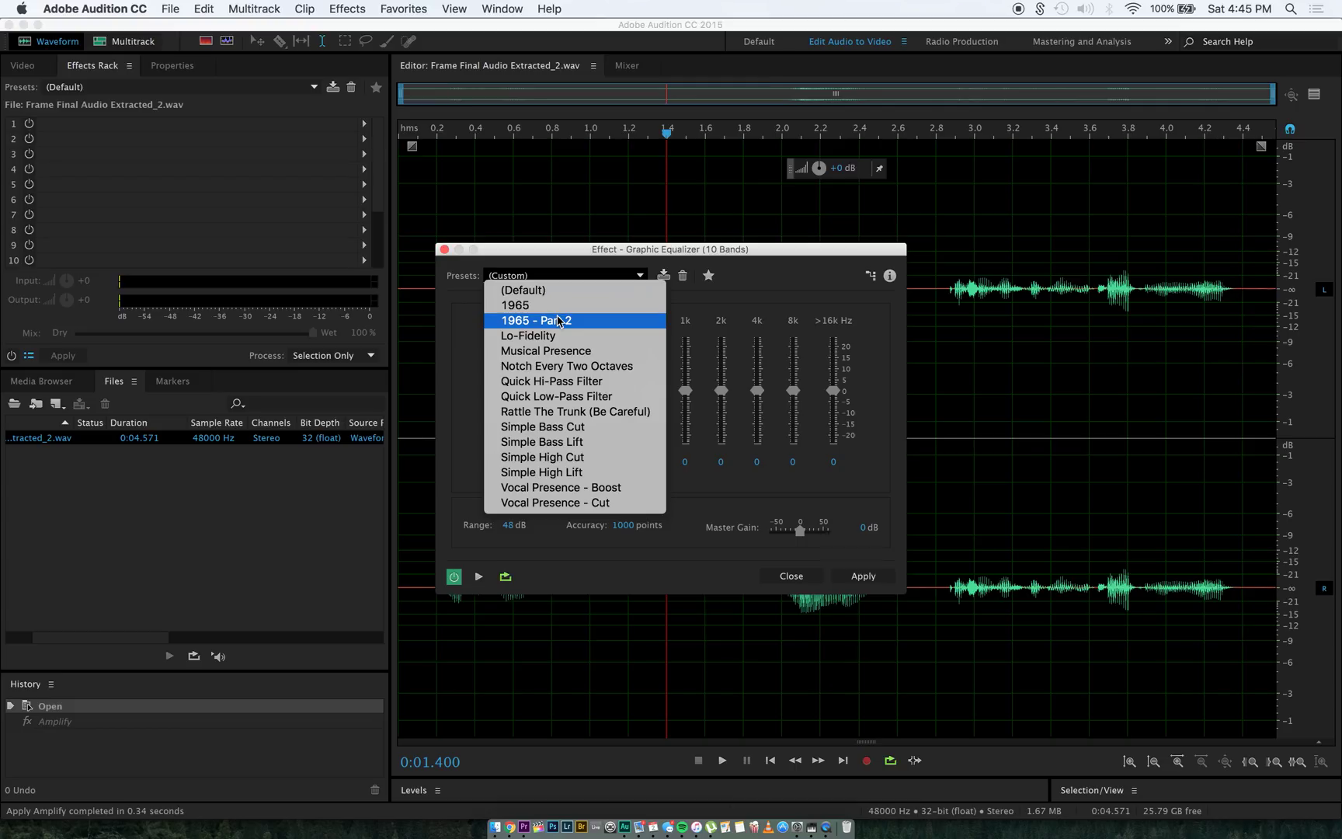
pyautogui.click(460, 340)
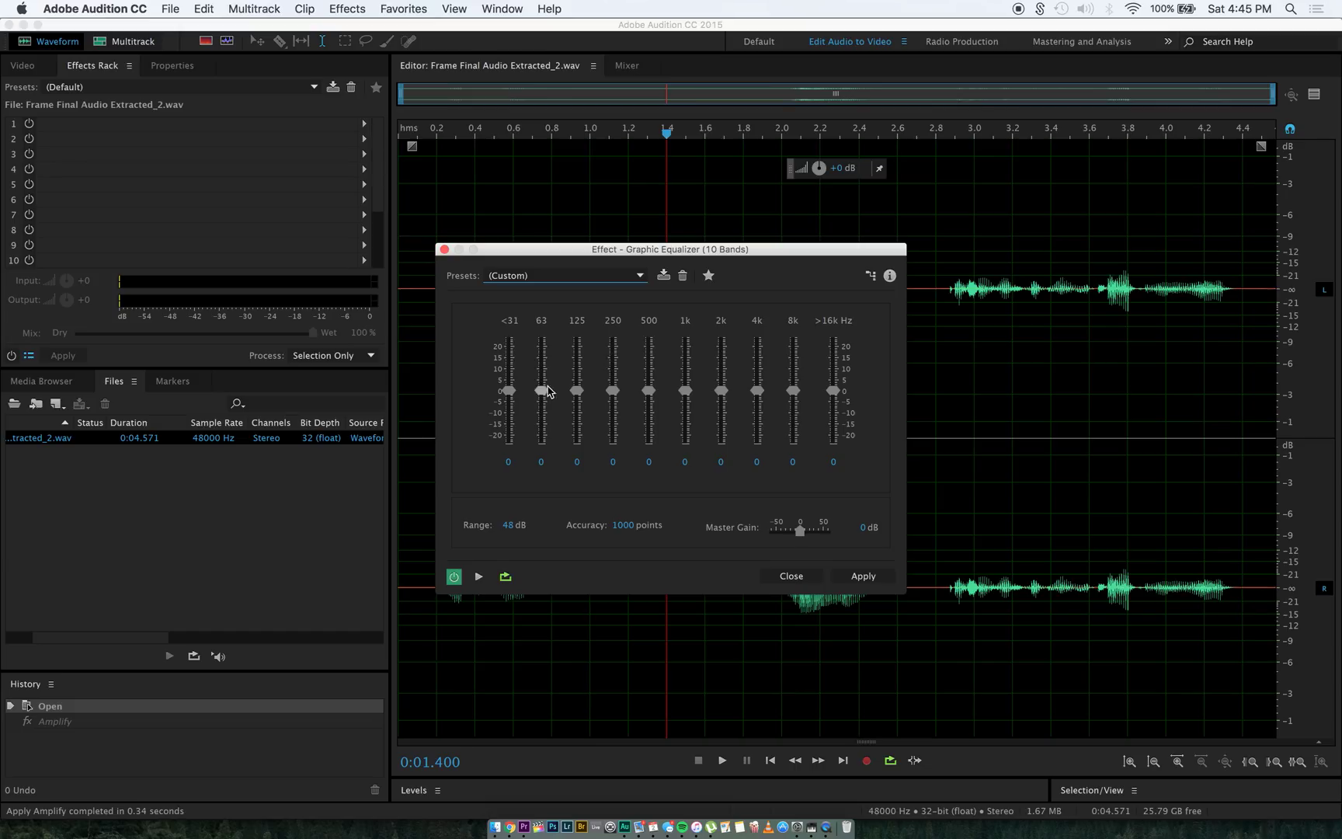
# - Cut the <31, 63, 125, 4k, 8k and >16k Hz bands to -24 dB, then preview
pyautogui.moveTo(509, 392); pyautogui.dragTo(509, 442)
pyautogui.moveTo(547, 397); pyautogui.dragTo(544, 444)
pyautogui.moveTo(577, 390); pyautogui.dragTo(584, 464)
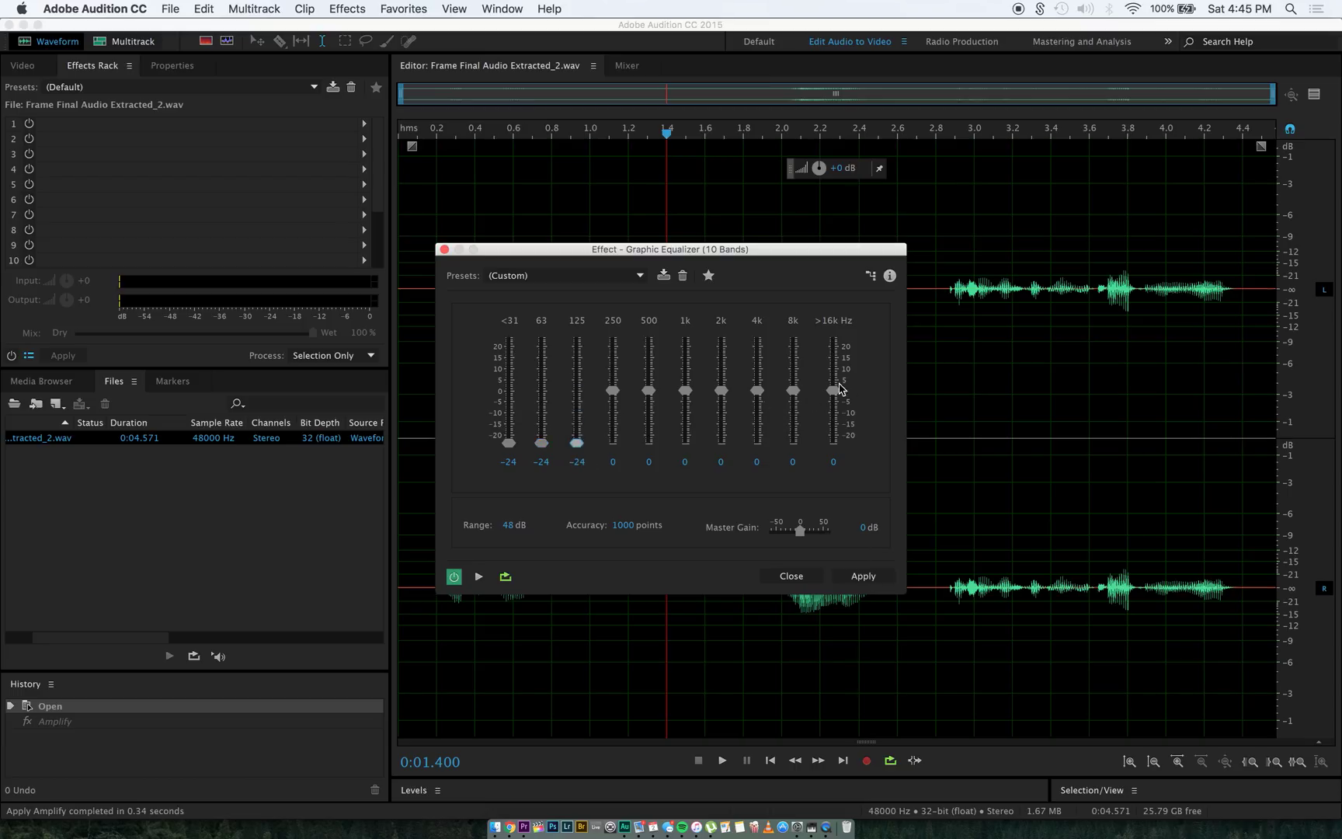
pyautogui.moveTo(834, 390); pyautogui.dragTo(833, 442)
pyautogui.moveTo(801, 394); pyautogui.dragTo(794, 464)
pyautogui.moveTo(757, 390); pyautogui.dragTo(758, 494)
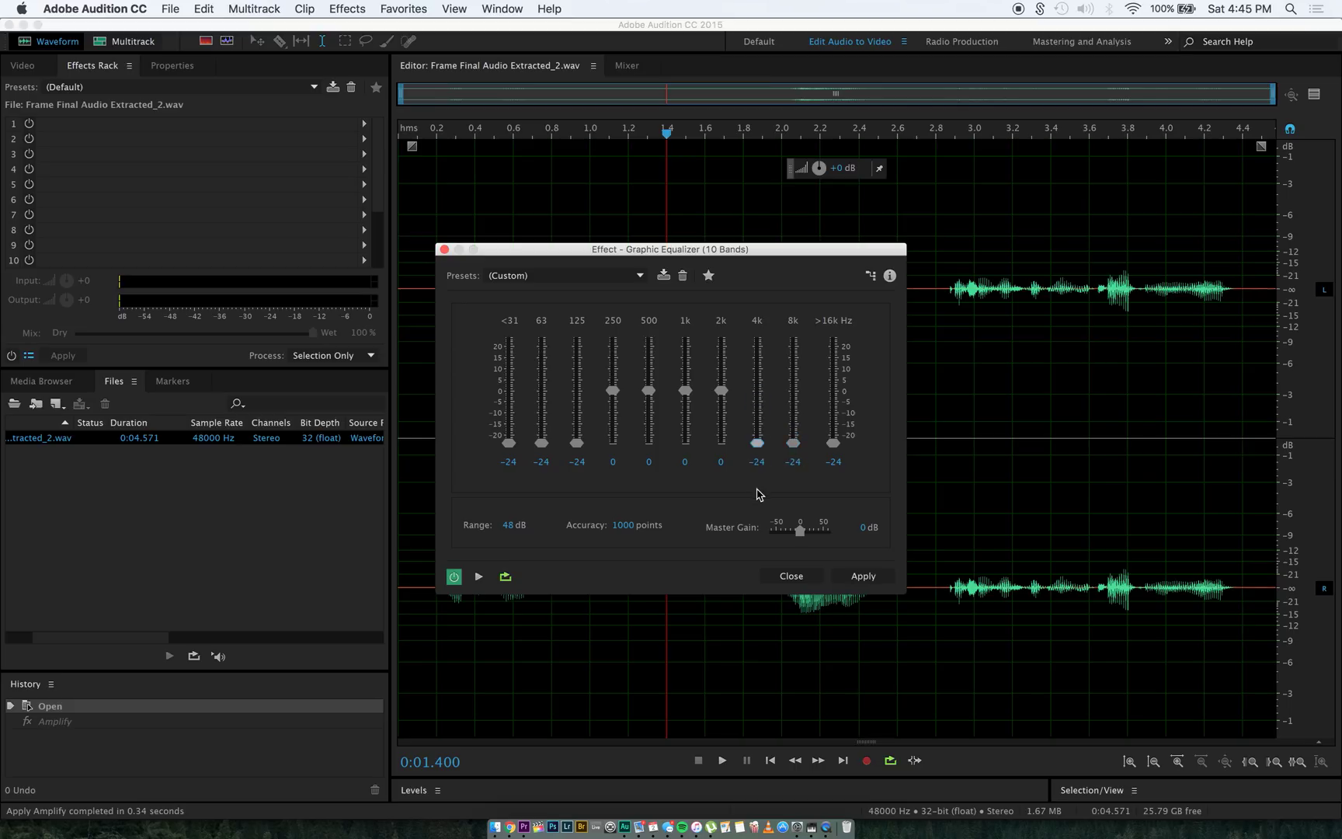
pyautogui.click(479, 576)
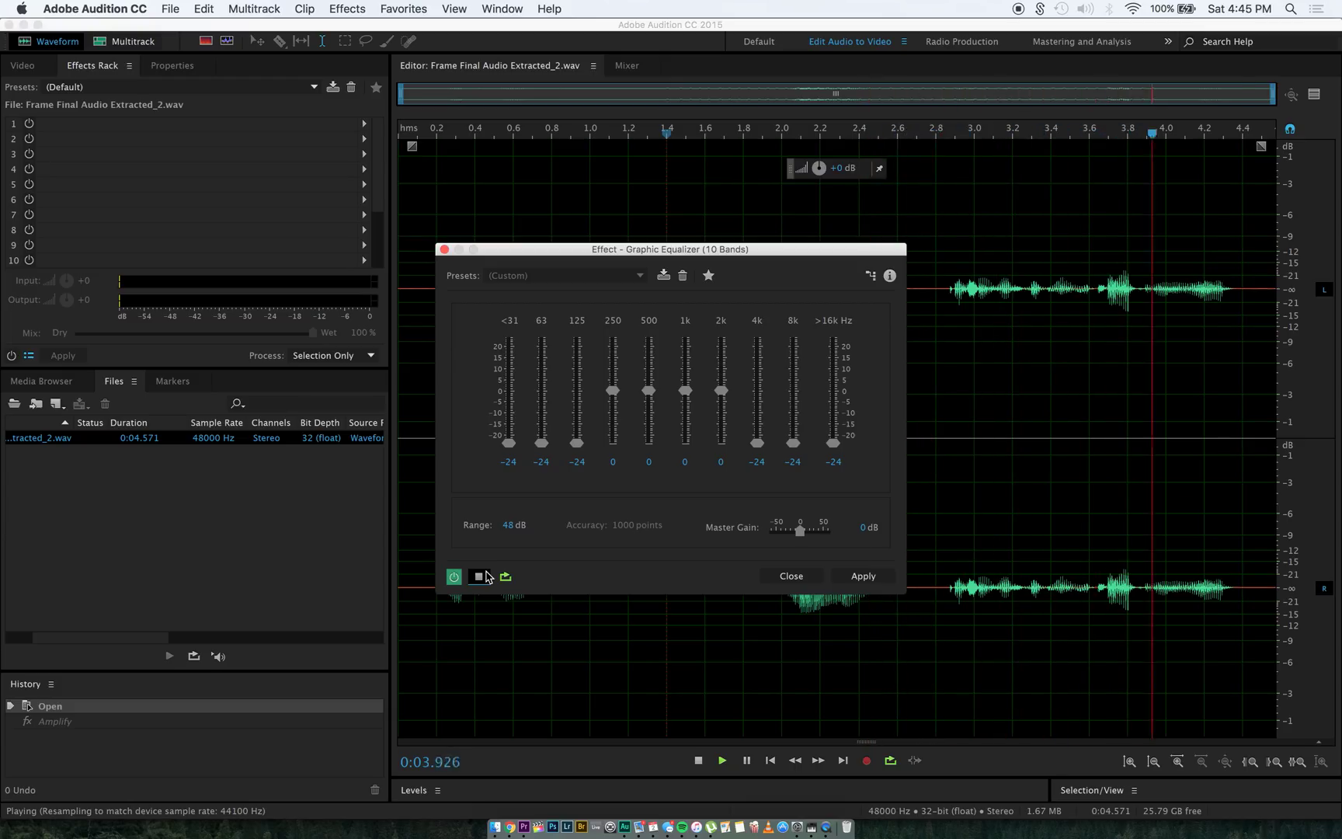
pyautogui.click(486, 575)
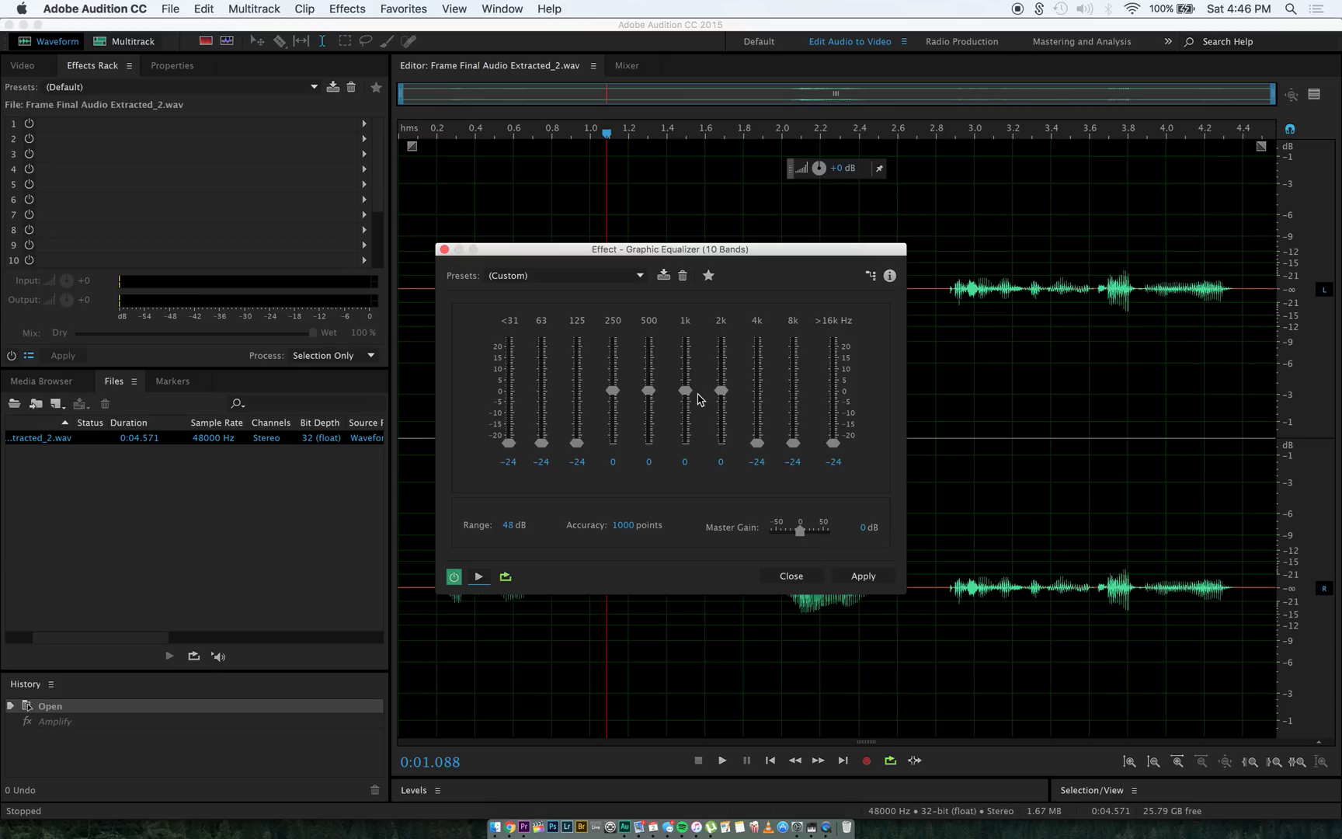
# - Cut the 250 Hz and 2k bands to -24 dB, keeping 500 Hz and 1k, and preview
pyautogui.moveTo(614, 391); pyautogui.dragTo(616, 504)
pyautogui.moveTo(721, 390); pyautogui.dragTo(721, 497)
pyautogui.click(480, 577)
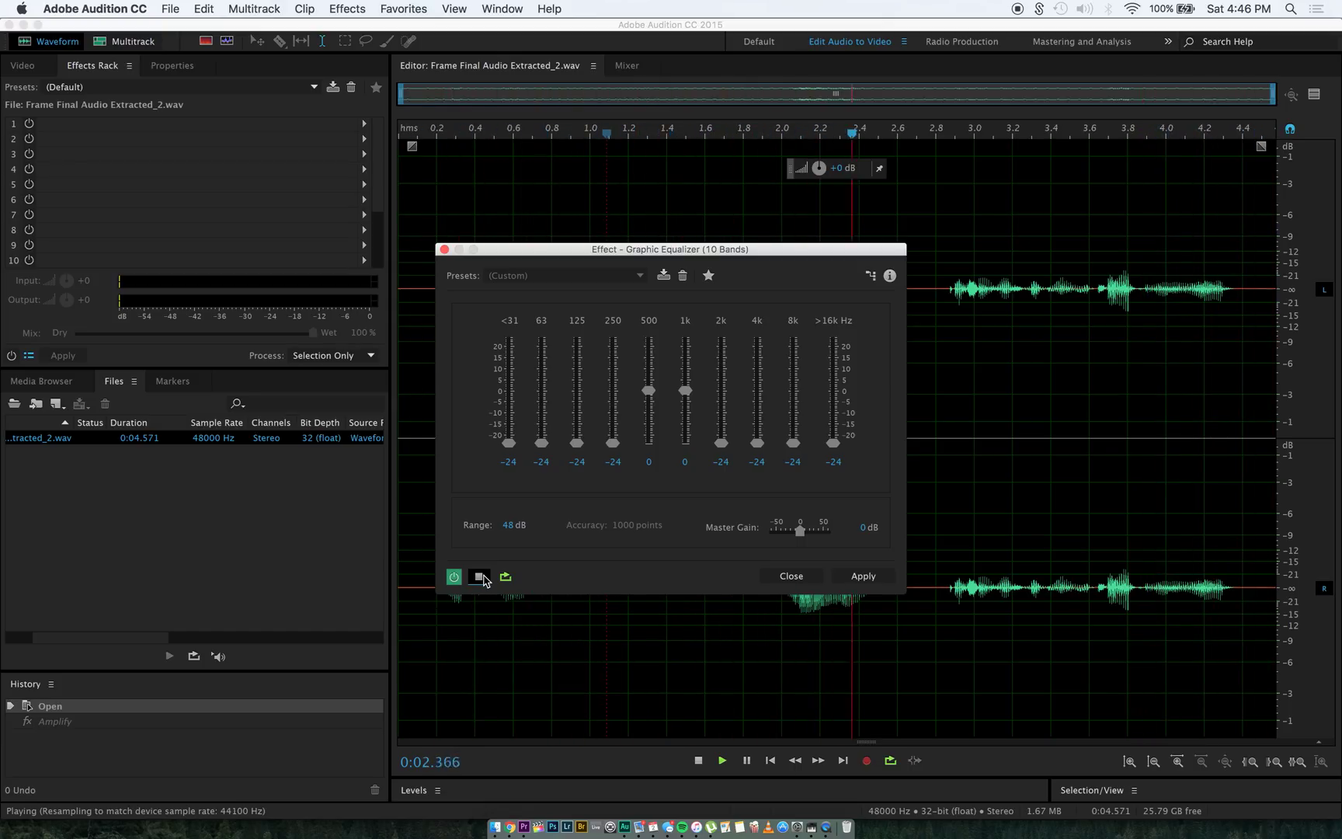
pyautogui.click(480, 576)
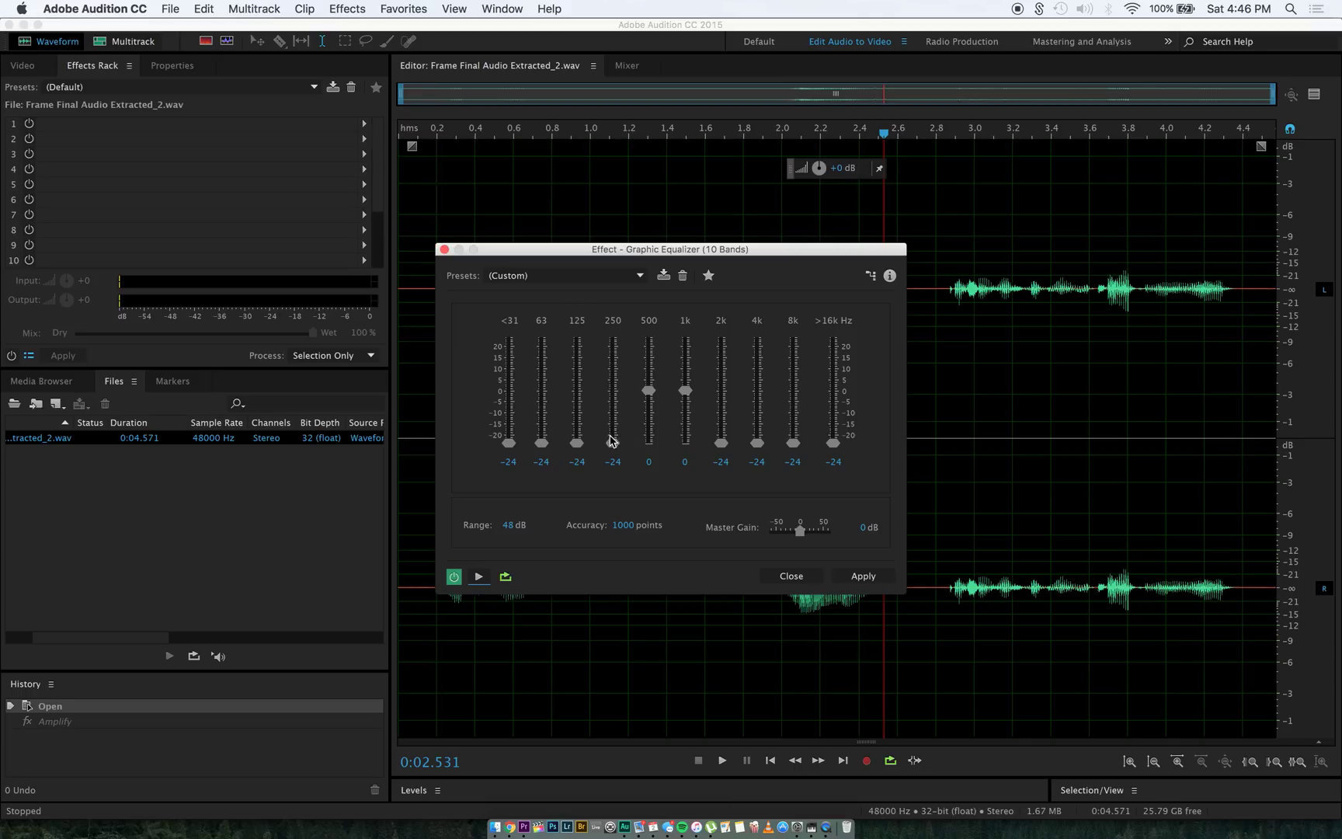
# - Apply the equalizer, save Frame Final Audio Extracted_2.wav, and switch back to Premiere Pro
pyautogui.click(864, 576)
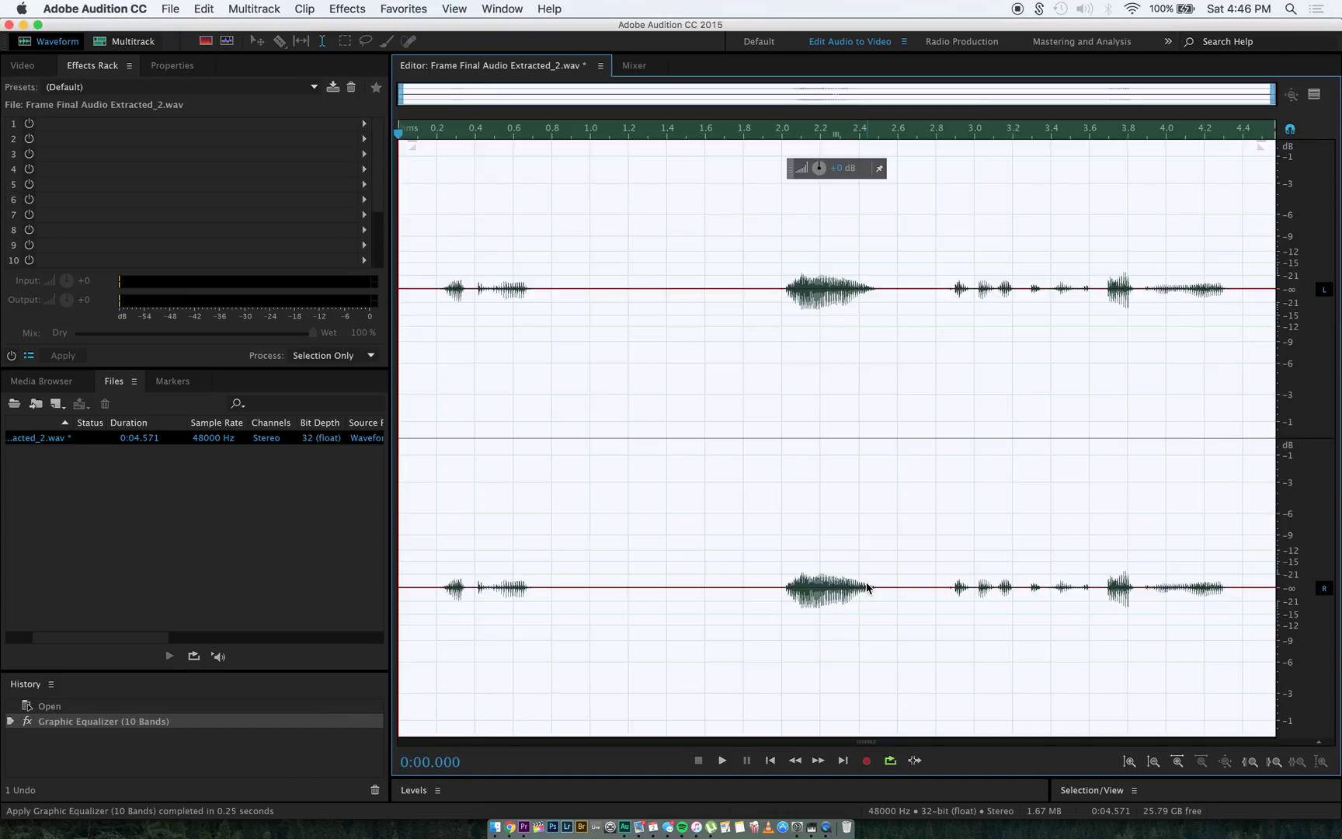
pyautogui.click(180, 7)
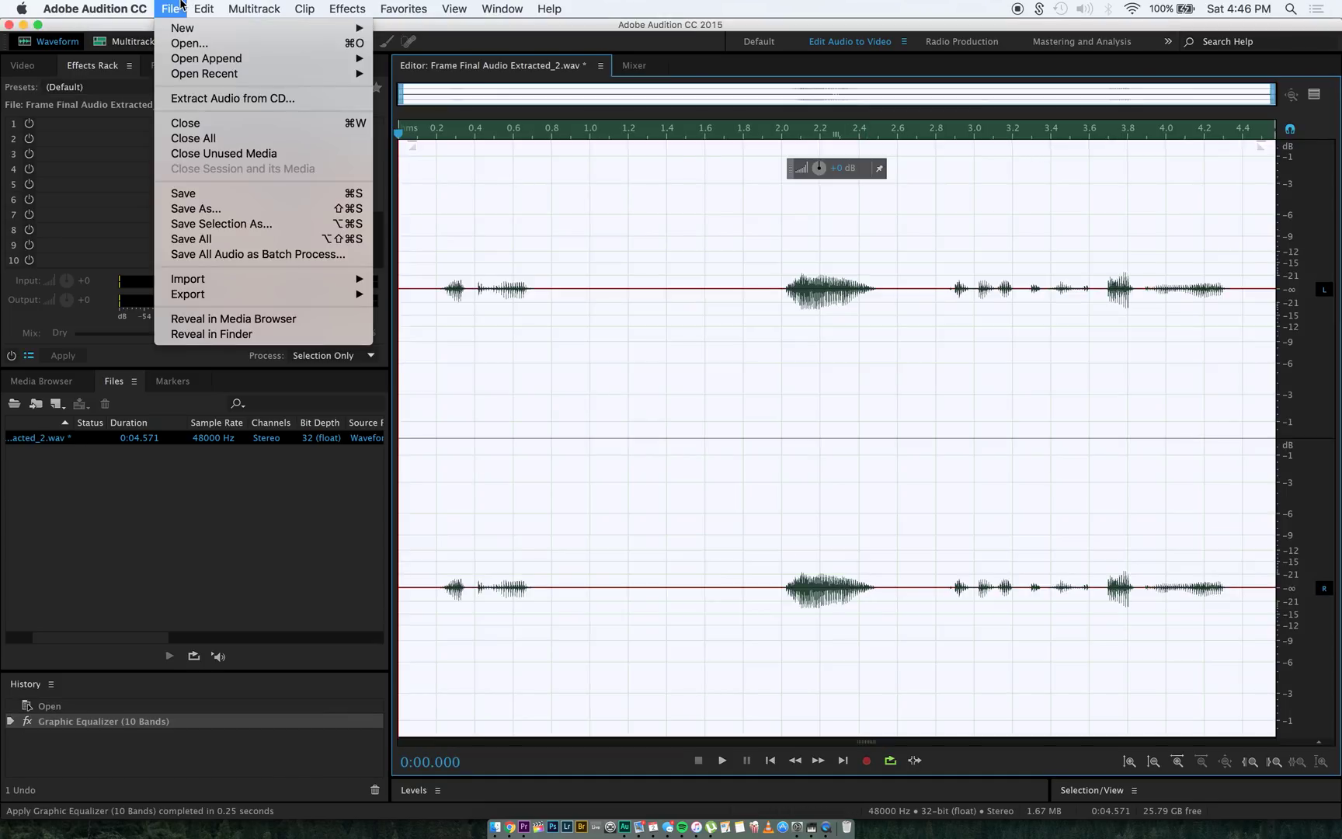
pyautogui.click(217, 200)
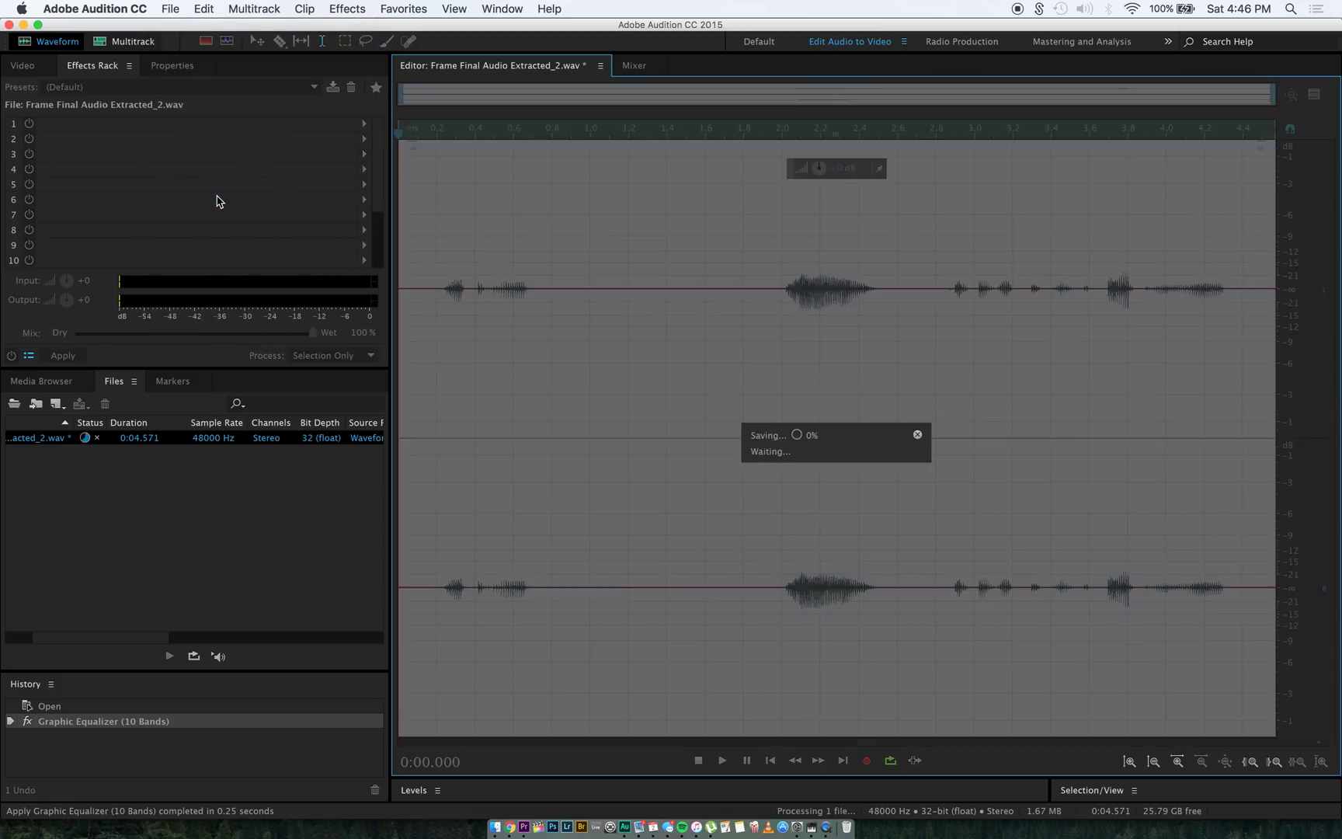
pyautogui.click(522, 825)
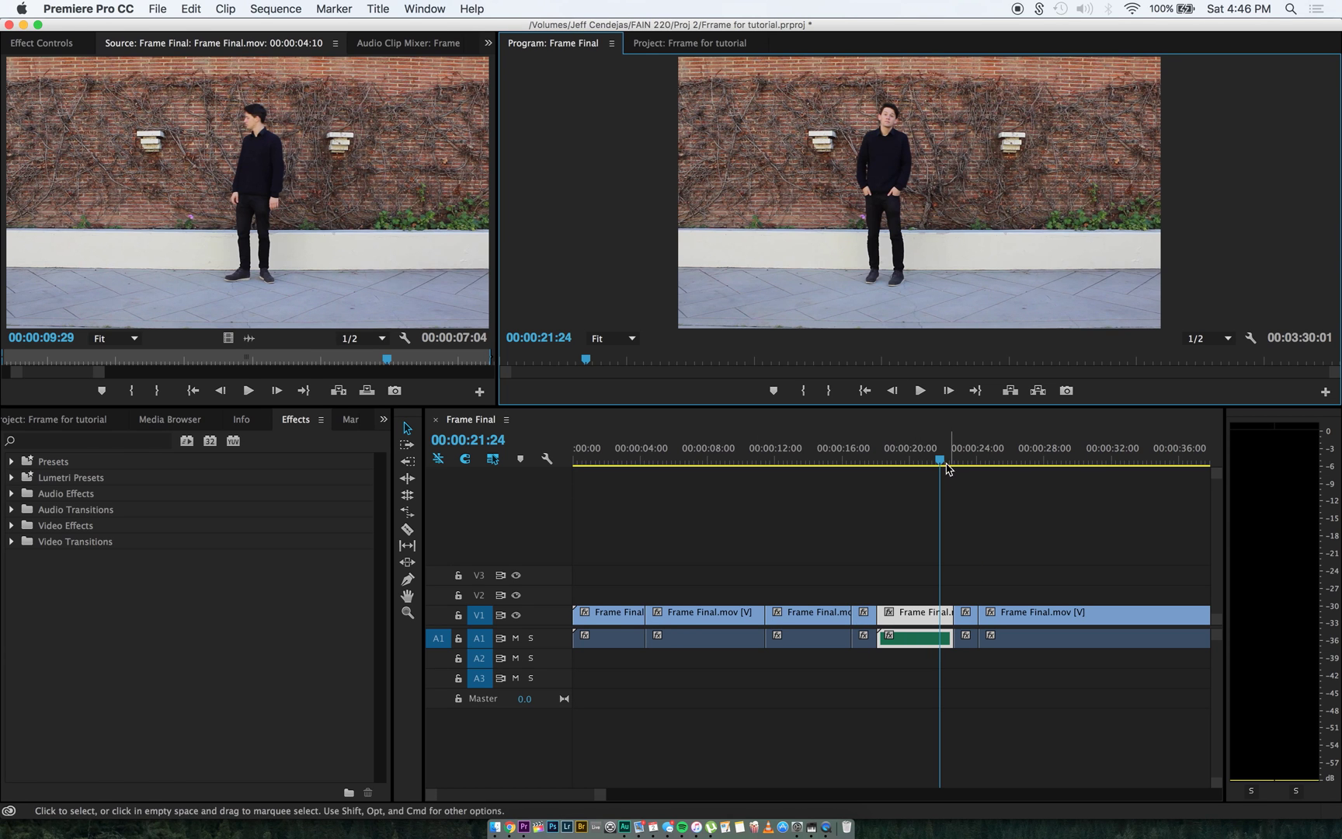
pyautogui.moveTo(943, 465); pyautogui.dragTo(881, 465)
pyautogui.press('Down')
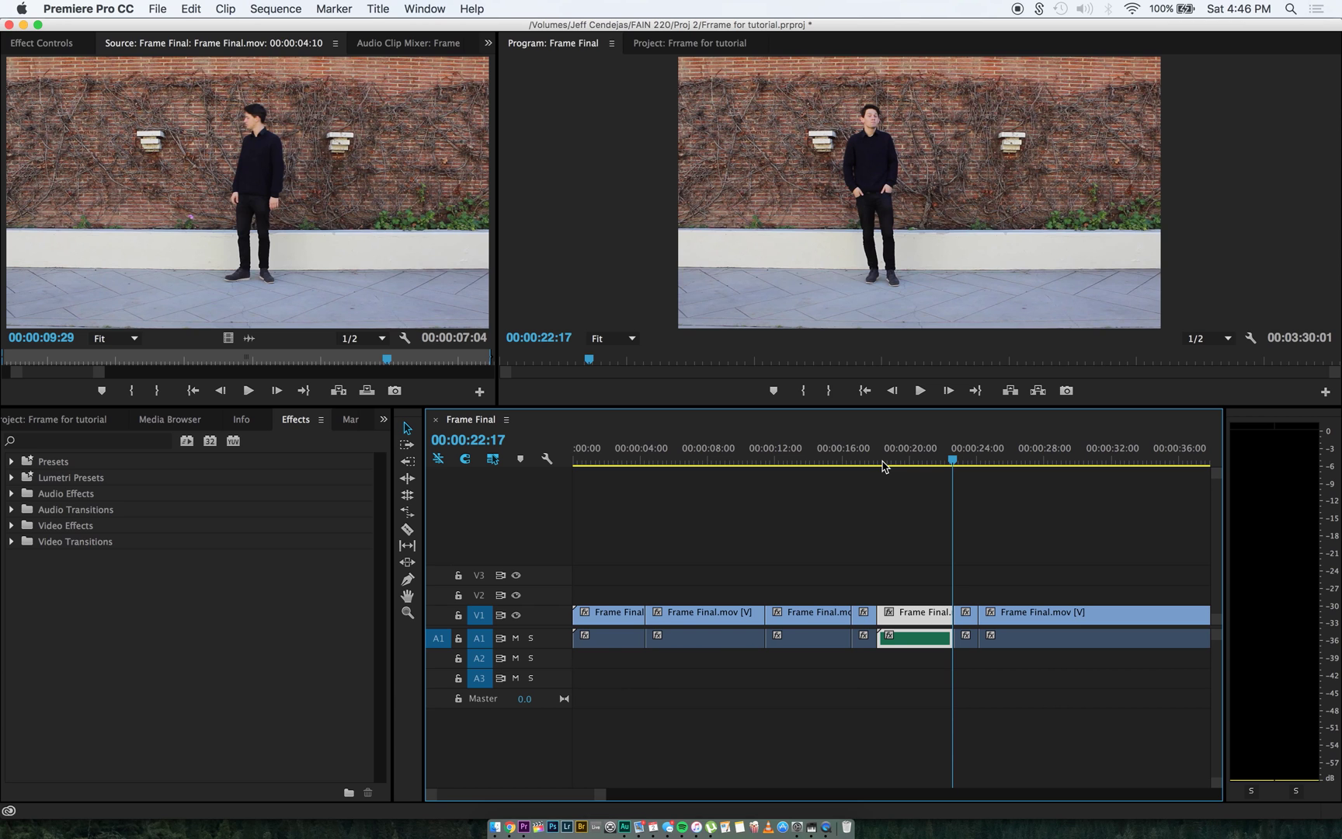